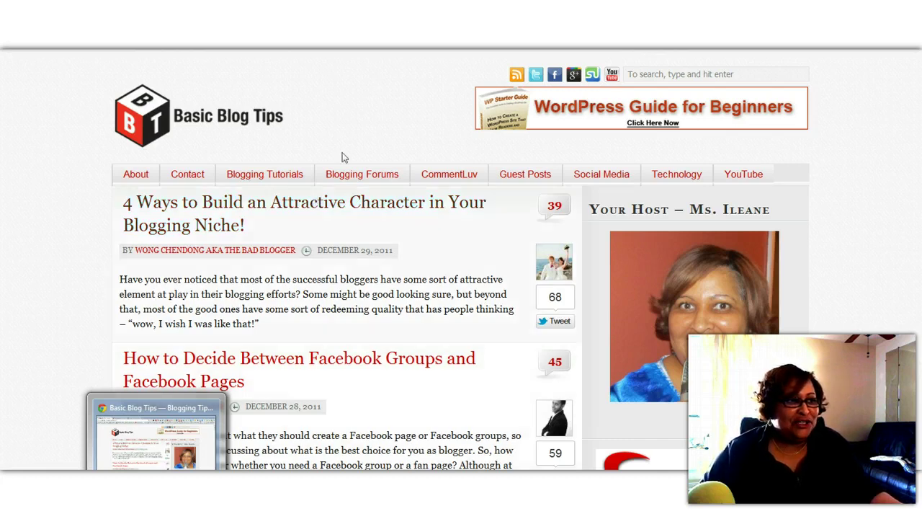
Switch to the WordPress dashboard and scroll through it to find the Incoming Links box
key("ctrl+Tab")
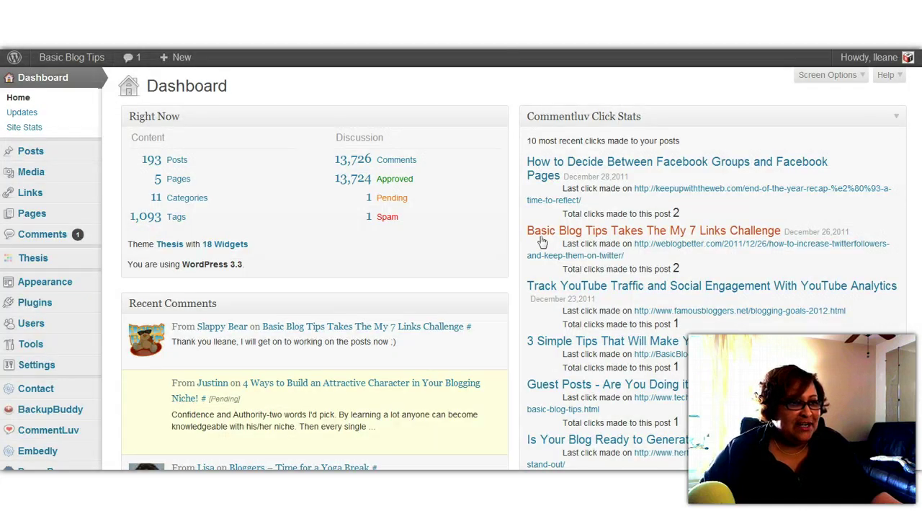
scroll(485, 217, "down", 1)
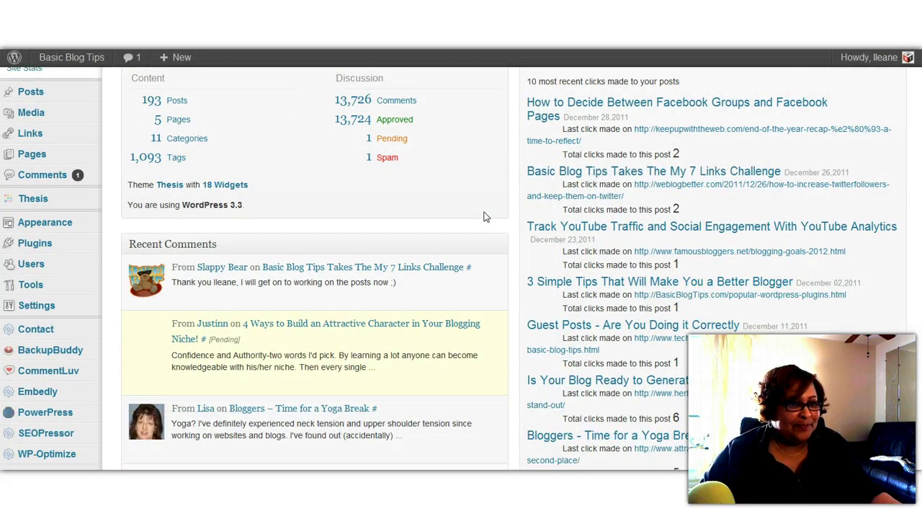
scroll(485, 217, "up", 1)
scroll(485, 217, "down", 5)
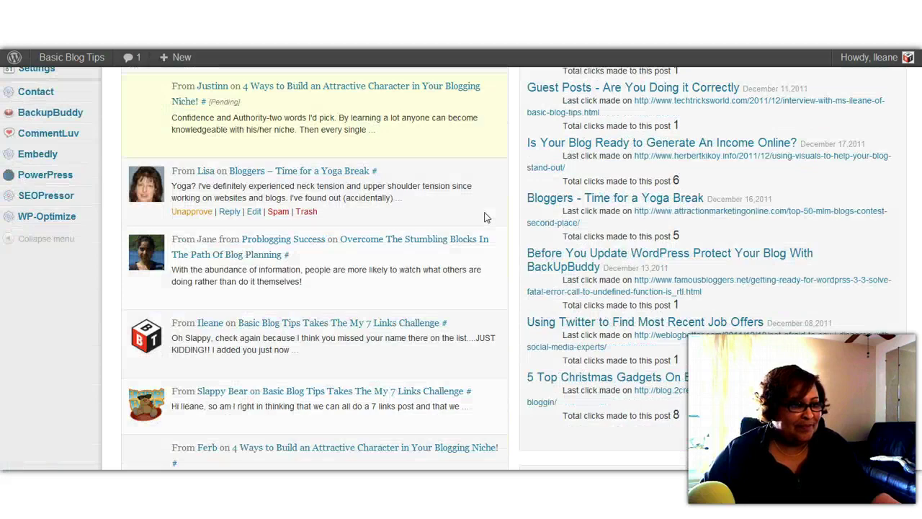
scroll(485, 217, "down", 7)
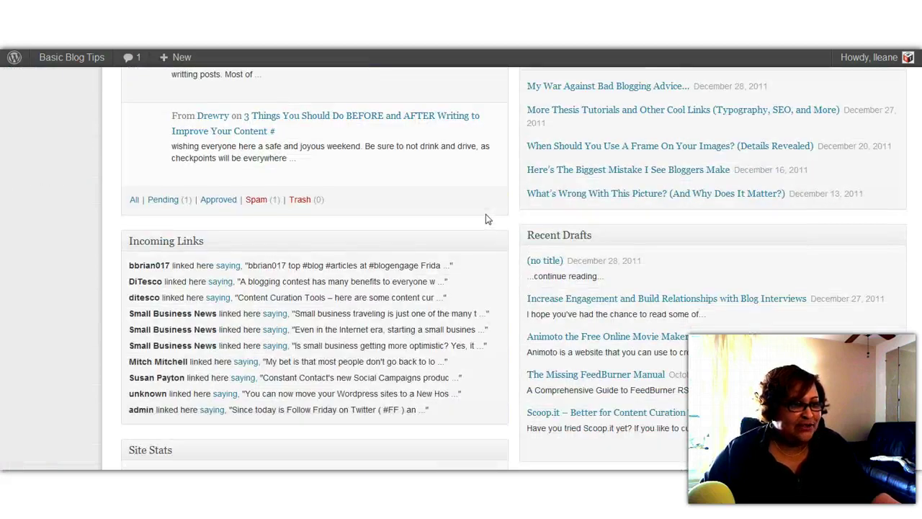
scroll(485, 219, "down", 1)
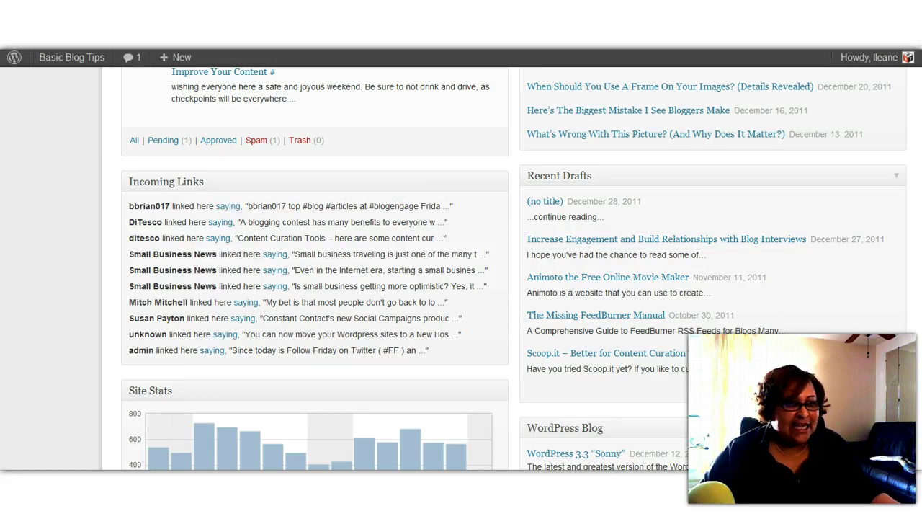
scroll(461, 266, "up", 10)
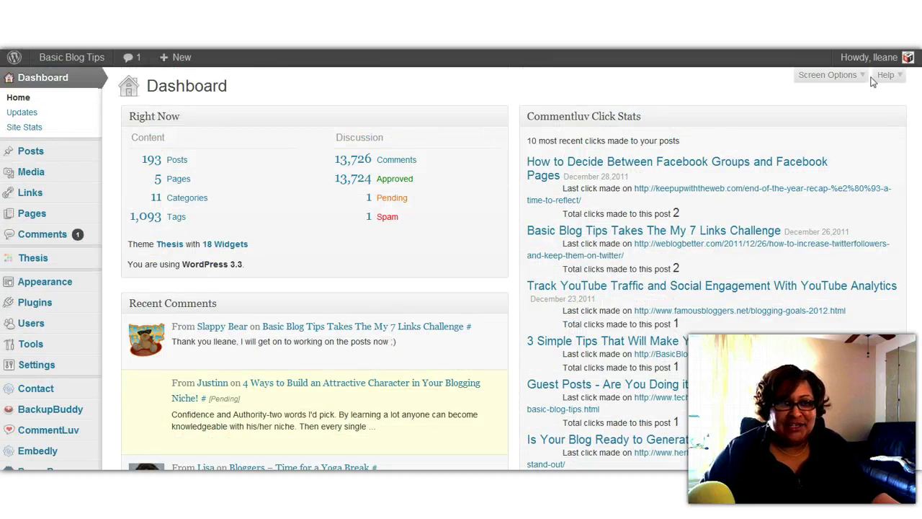
Keep Incoming Links checked in Screen Options, then scroll down to its list of linking sites
left_click(862, 76)
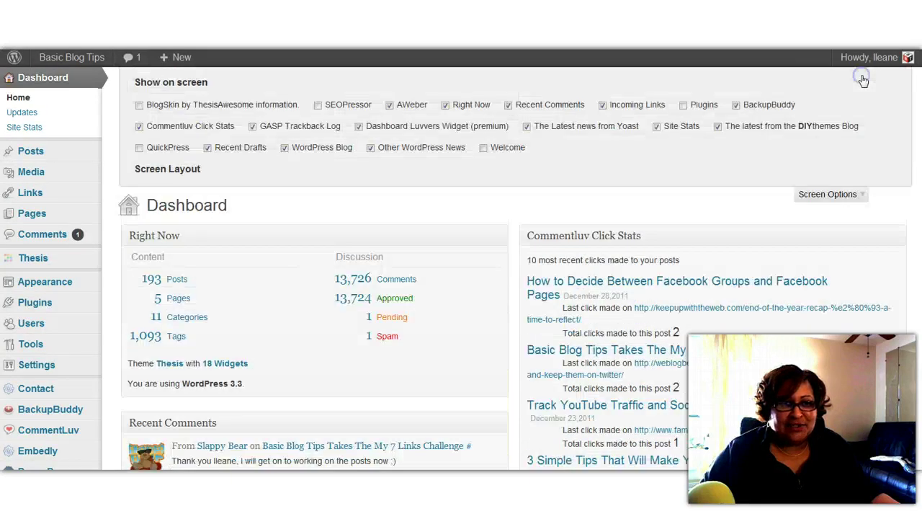
left_click(602, 106)
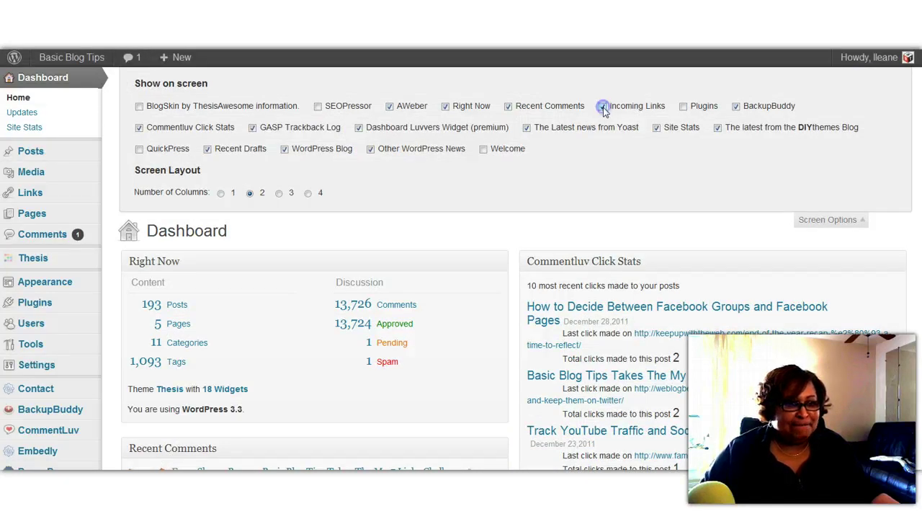
scroll(877, 126, "down", 3)
scroll(877, 127, "down", 10)
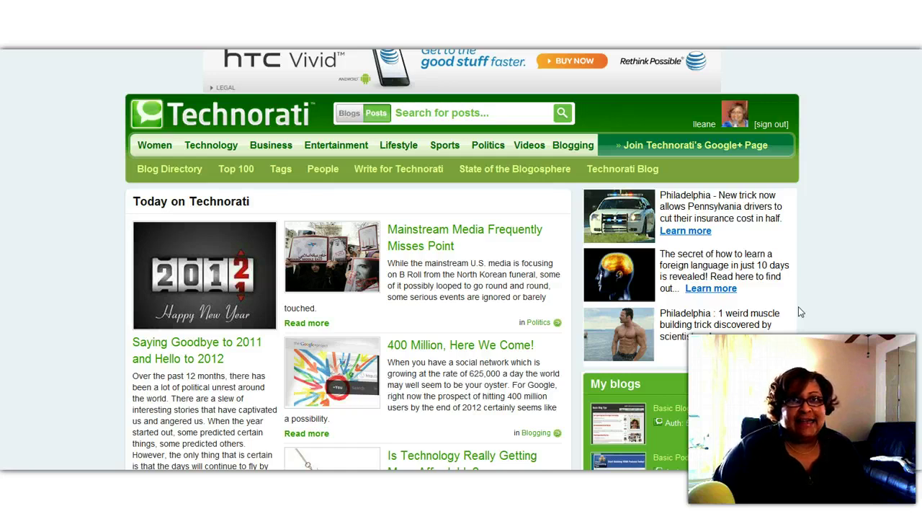
Scroll the signed-in Technorati homepage down to the My blogs panel
scroll(829, 298, "down", 2)
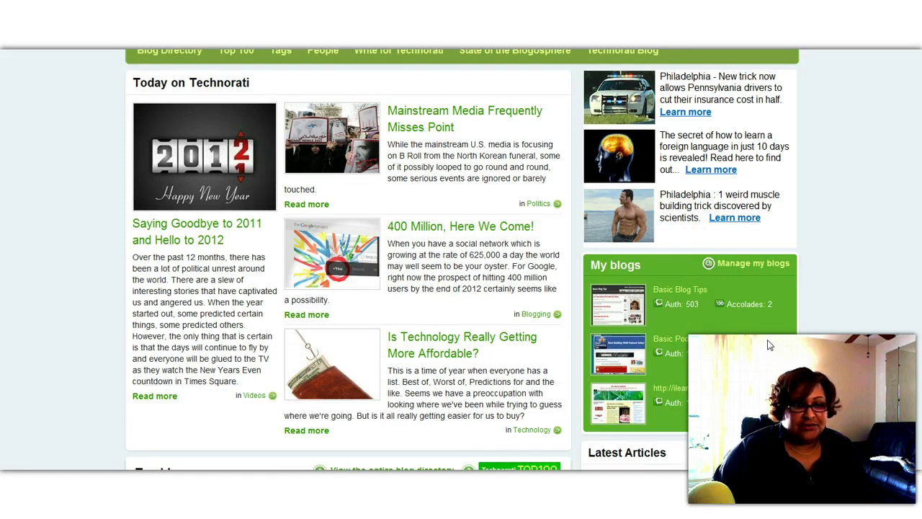
Open the Basic Blog Tips profile (authority 503) and scroll to Recent Influential Reactions
left_click(666, 294)
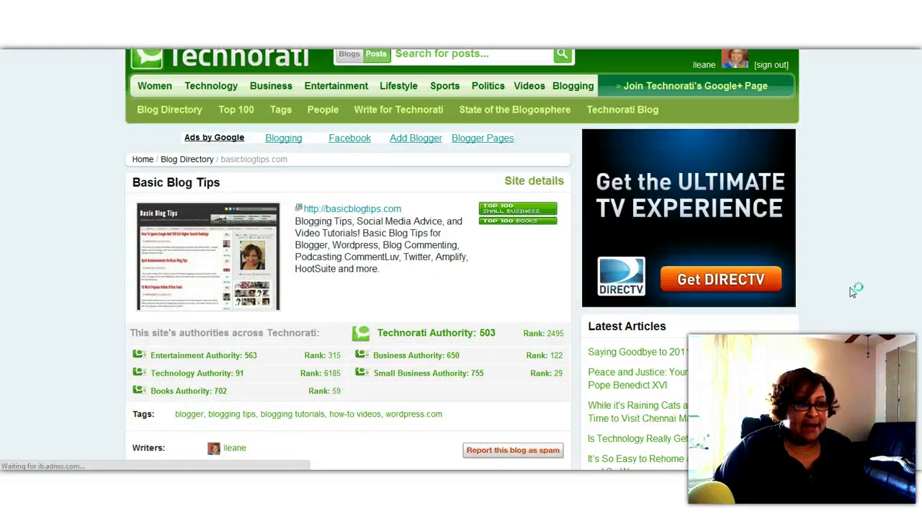
scroll(852, 291, "down", 2)
scroll(852, 291, "down", 3)
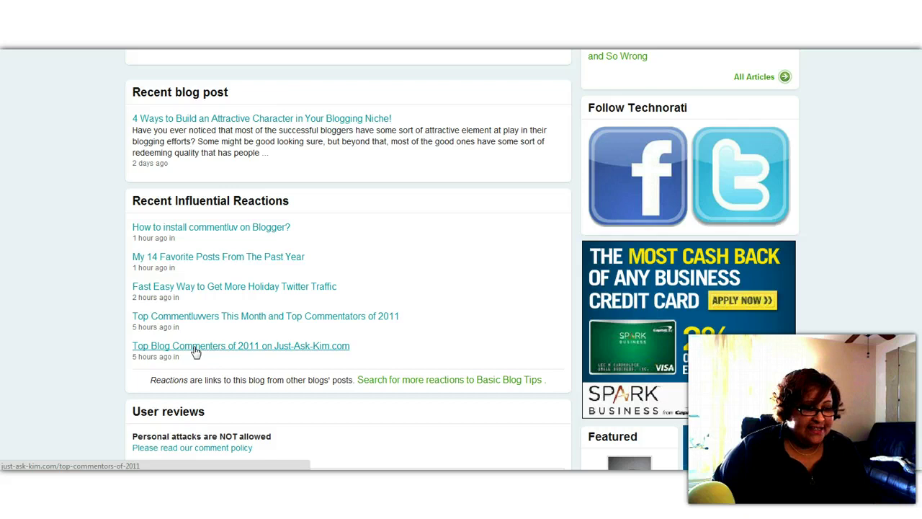
Search for more reactions to Basic Blog Tips and browse the 30 linking blog posts
left_click(434, 386)
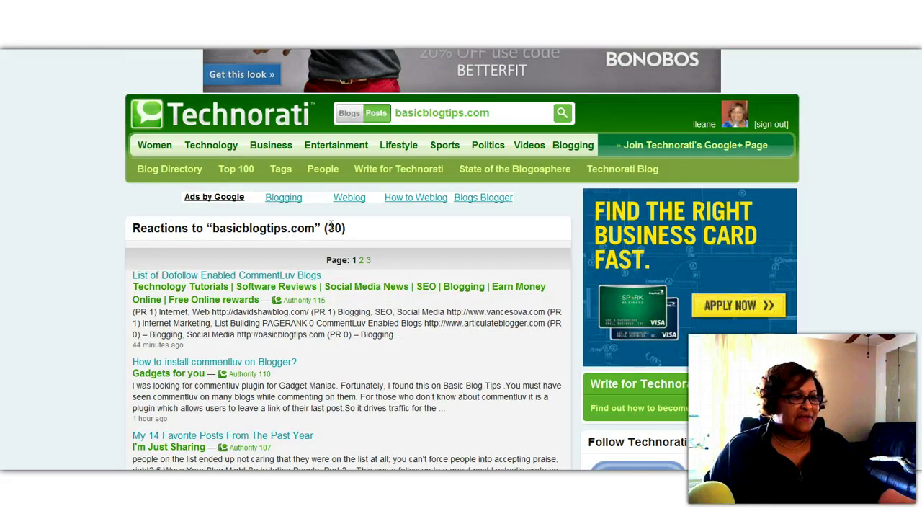
scroll(81, 239, "down", 2)
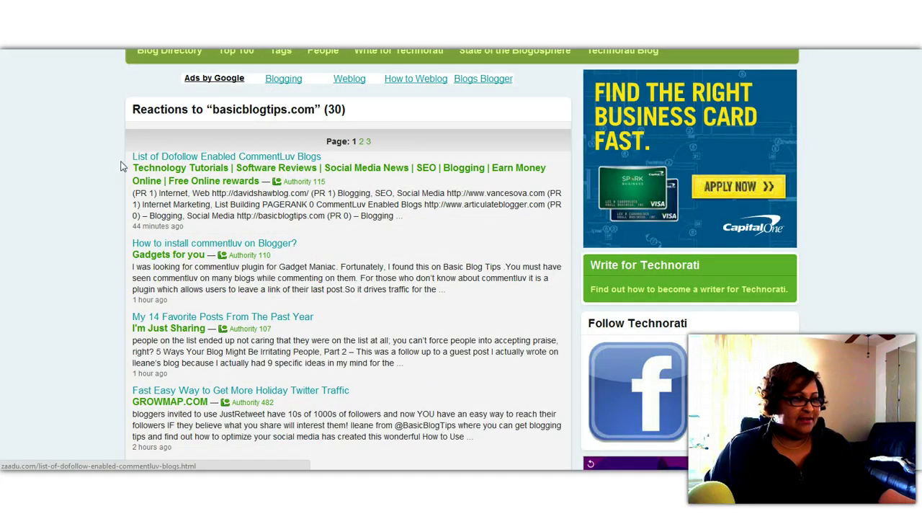
scroll(120, 167, "down", 2)
scroll(119, 169, "down", 2)
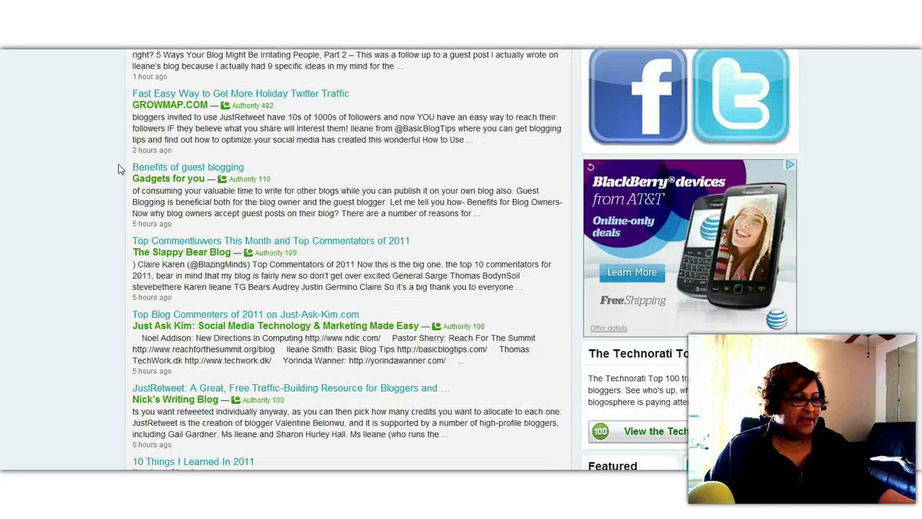
scroll(121, 169, "down", 3)
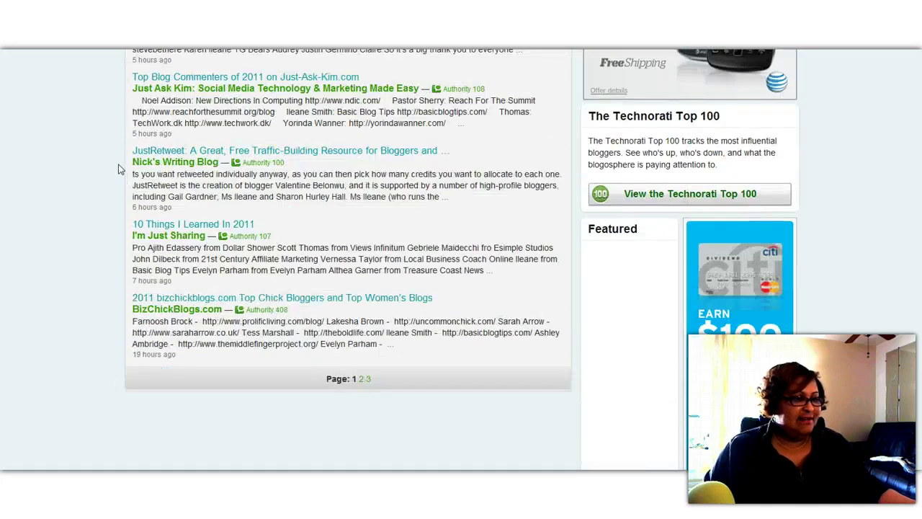
scroll(121, 169, "up", 3)
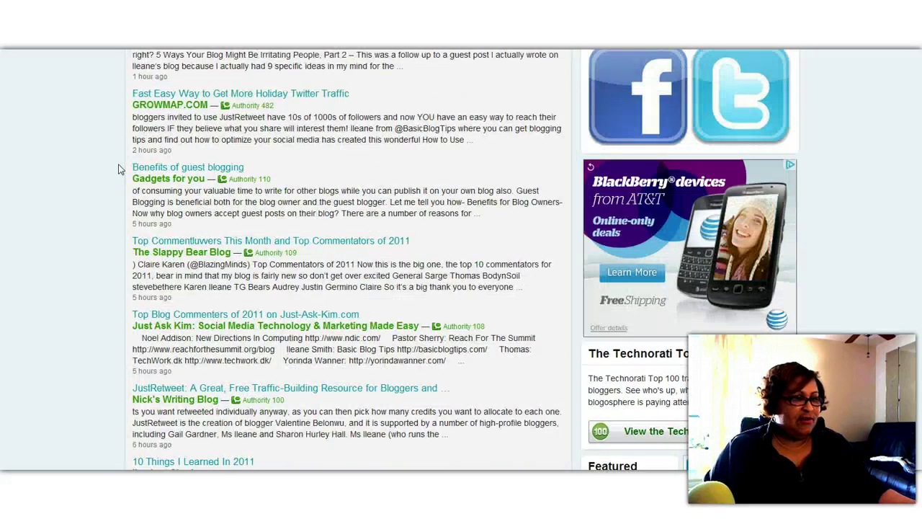
scroll(119, 168, "down", 3)
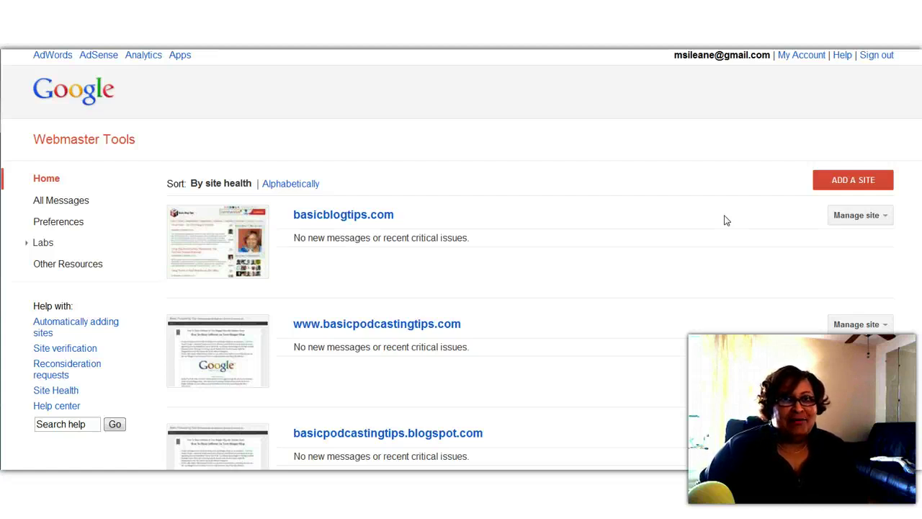
Open the basicblogtips.com dashboard and its full Links to your site overview (45,767 links)
left_click(316, 215)
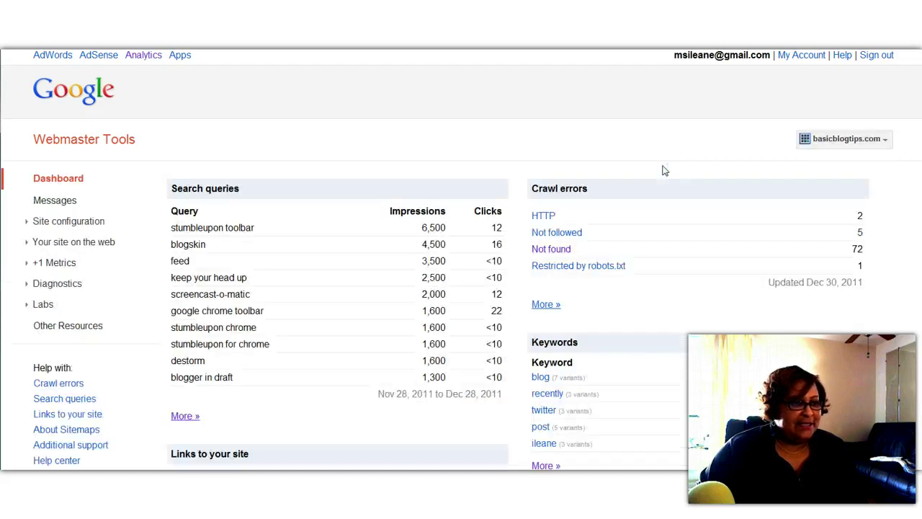
scroll(664, 170, "down", 2)
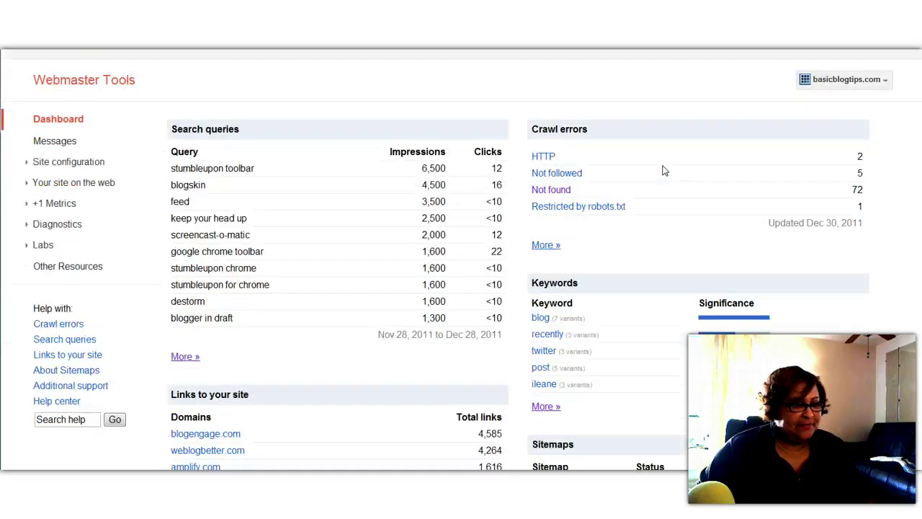
scroll(664, 170, "down", 4)
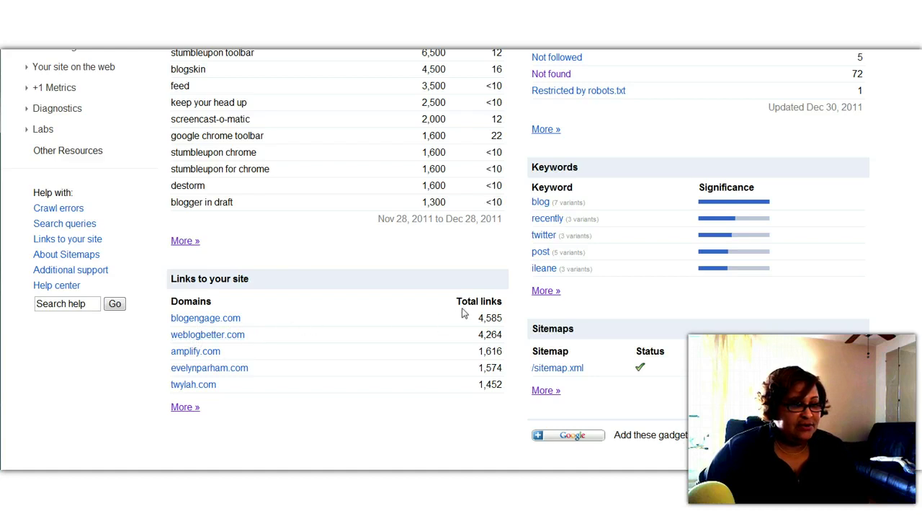
left_click(181, 408)
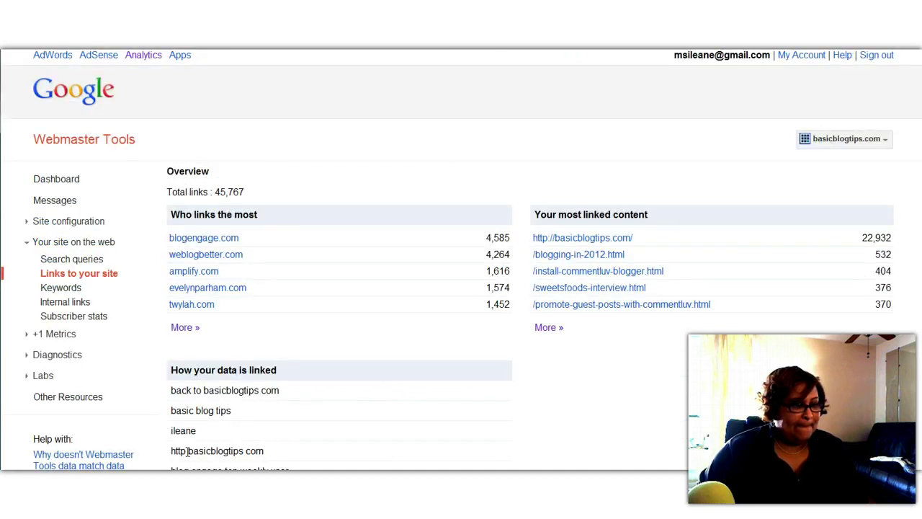
Open the All domains list of the top 1,000 domains linking to basicblogtips.com and browse it
left_click(185, 327)
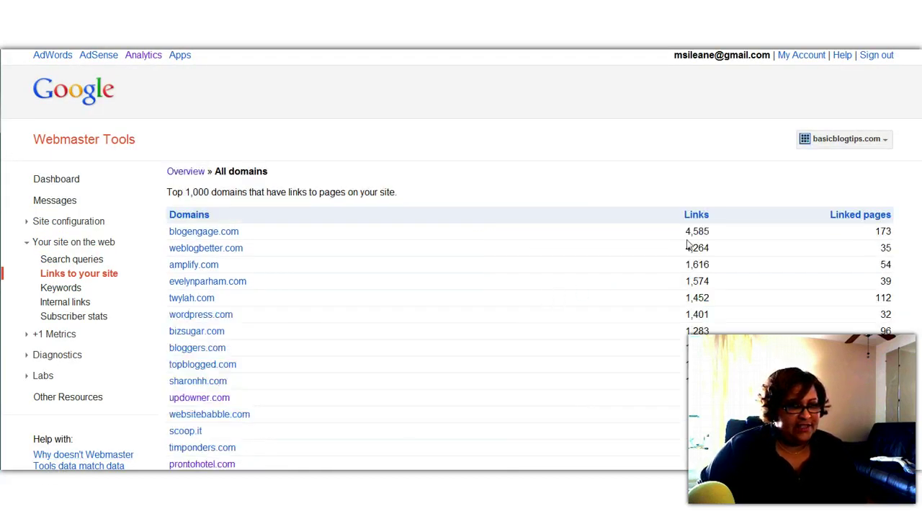
scroll(724, 231, "down", 1)
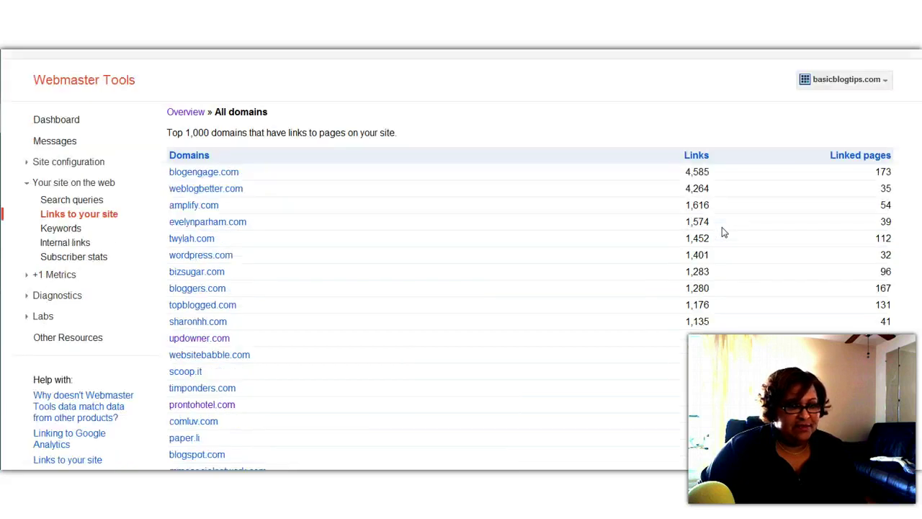
scroll(724, 232, "down", 1)
scroll(724, 232, "down", 3)
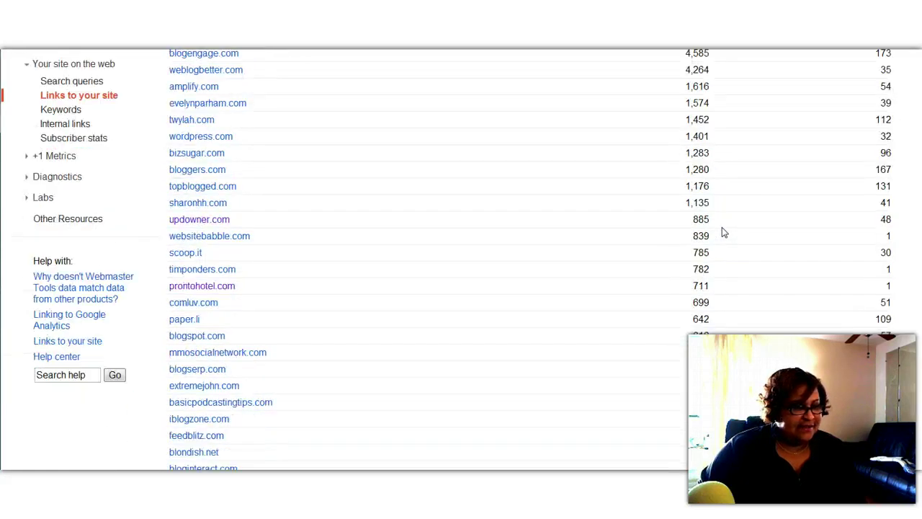
scroll(722, 232, "down", 1)
scroll(518, 235, "down", 2)
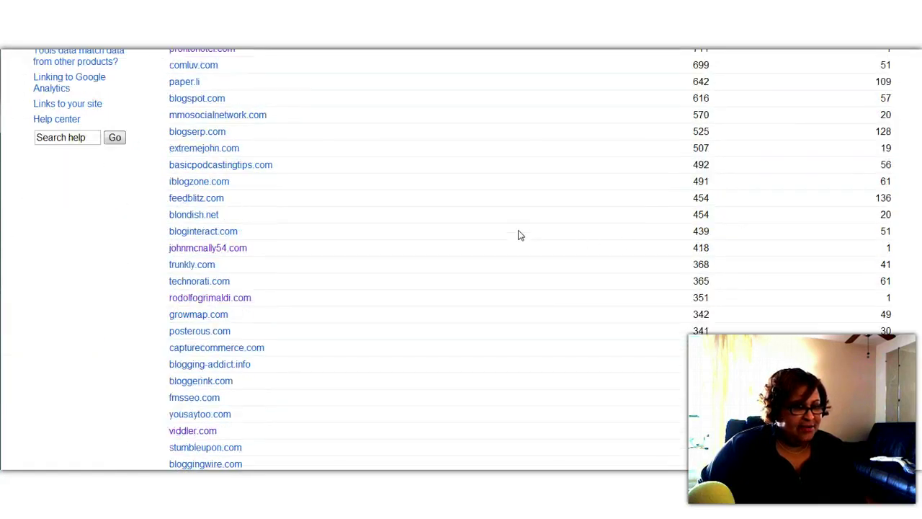
scroll(520, 235, "down", 3)
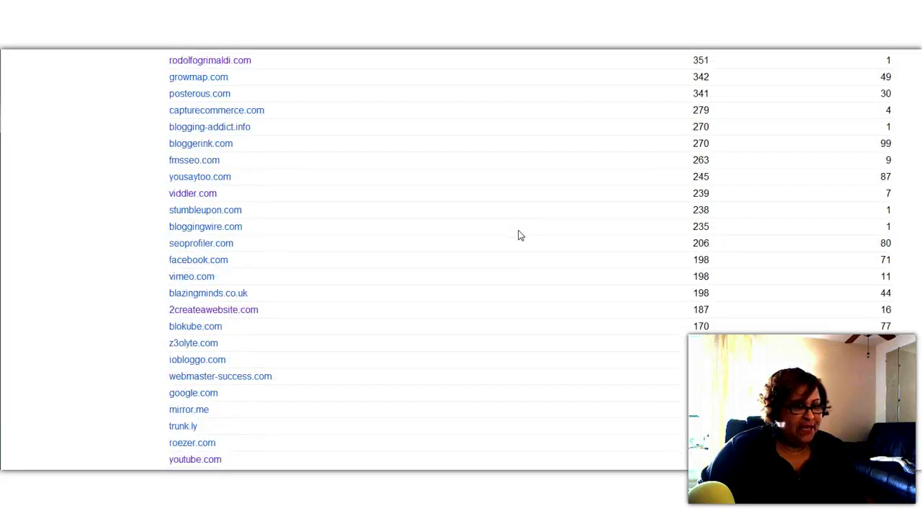
scroll(520, 235, "up", 5)
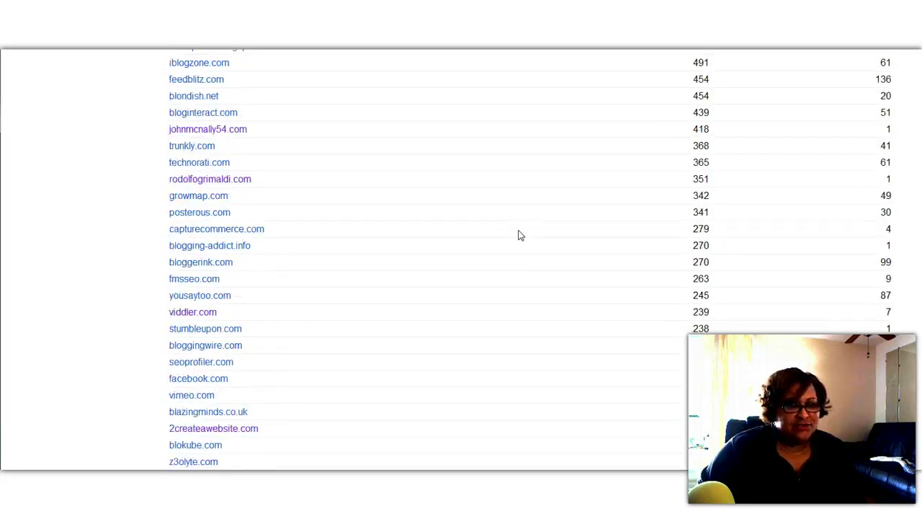
scroll(520, 235, "up", 4)
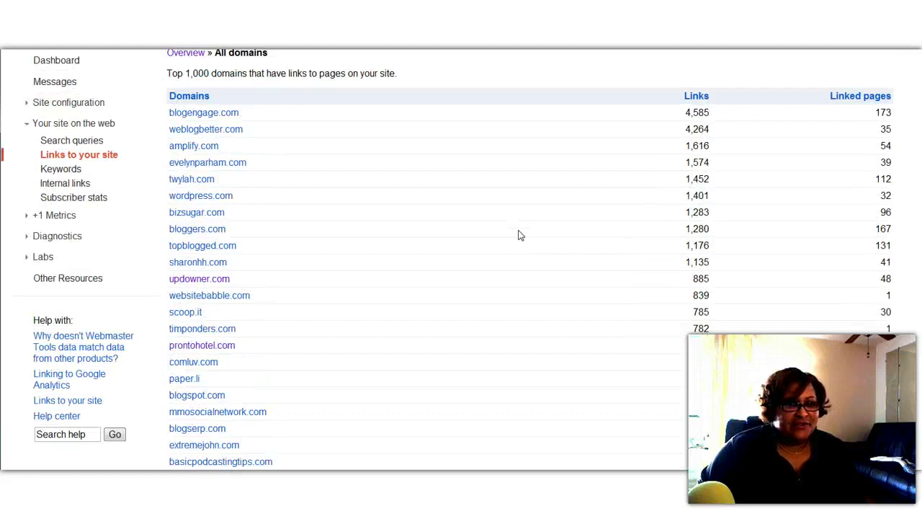
scroll(520, 235, "up", 1)
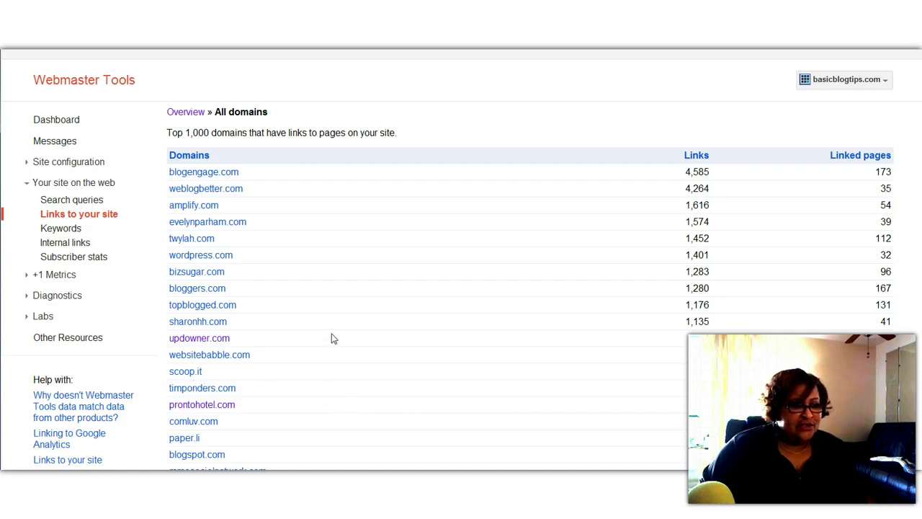
scroll(333, 340, "down", 3)
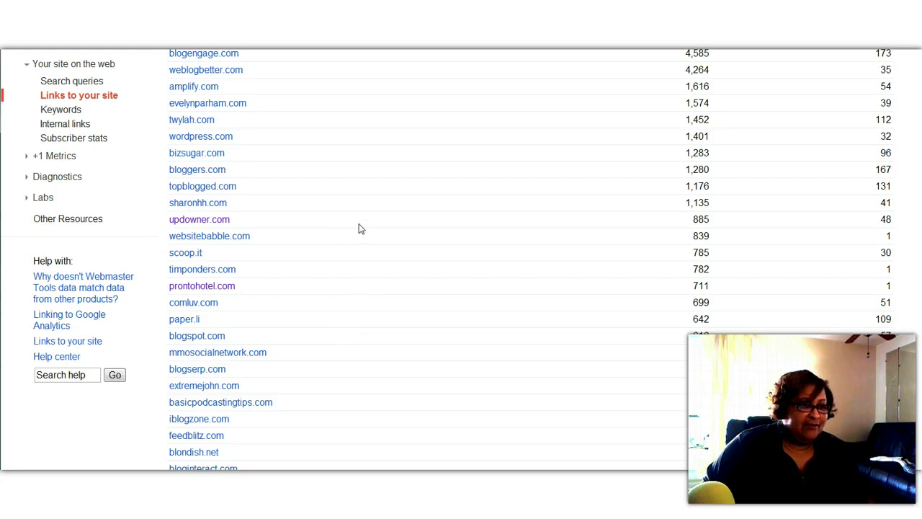
scroll(358, 226, "down", 3)
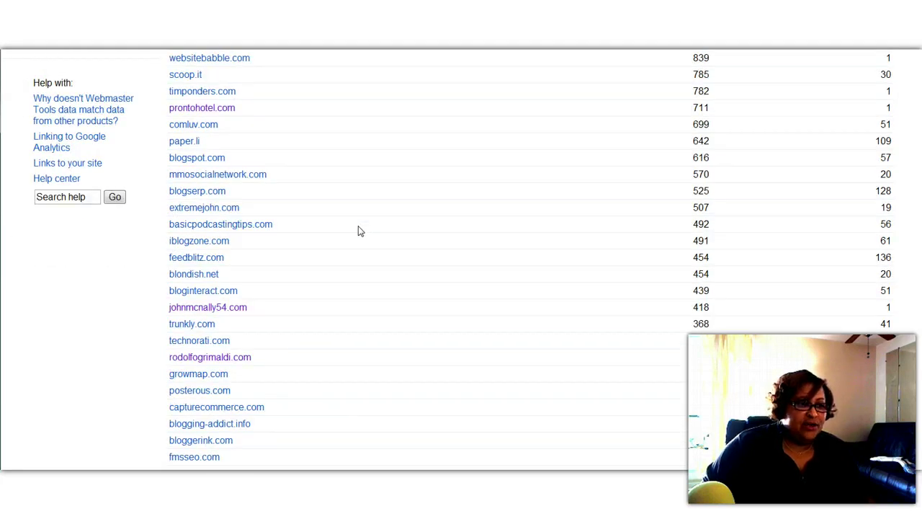
scroll(358, 226, "down", 2)
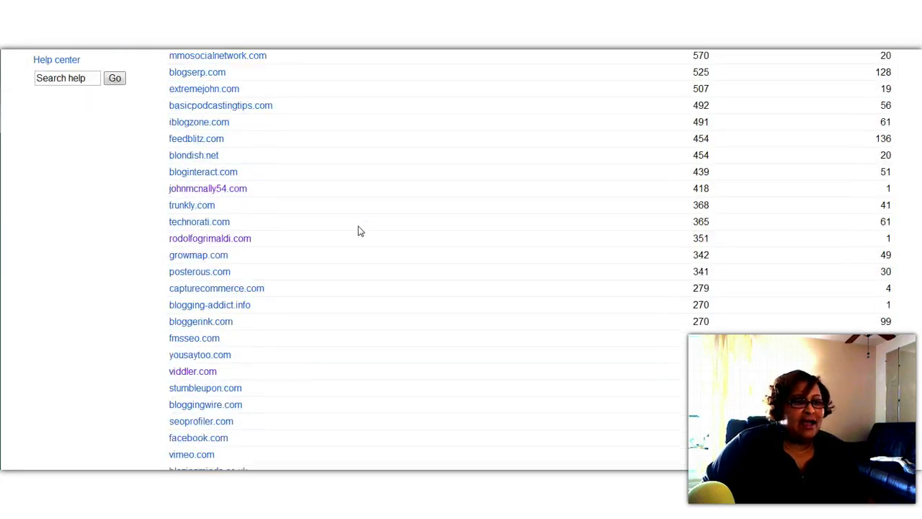
scroll(360, 230, "up", 6)
scroll(361, 231, "up", 1)
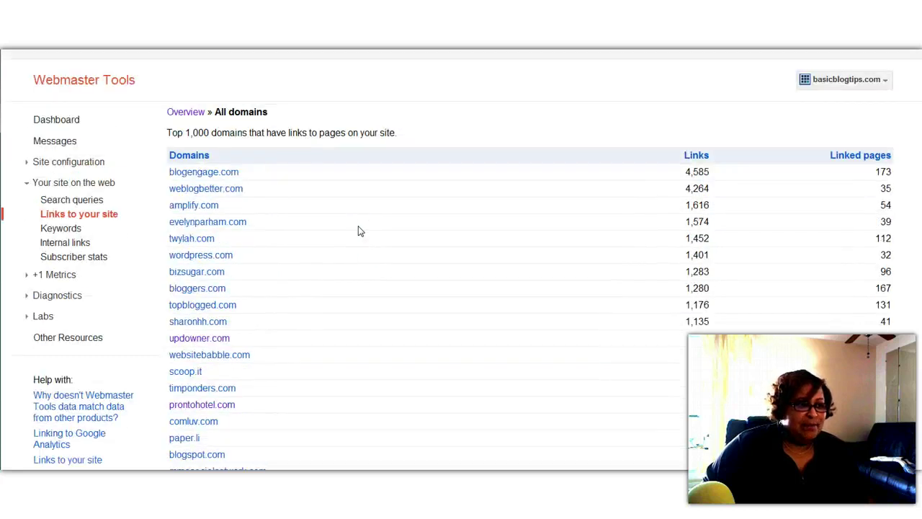